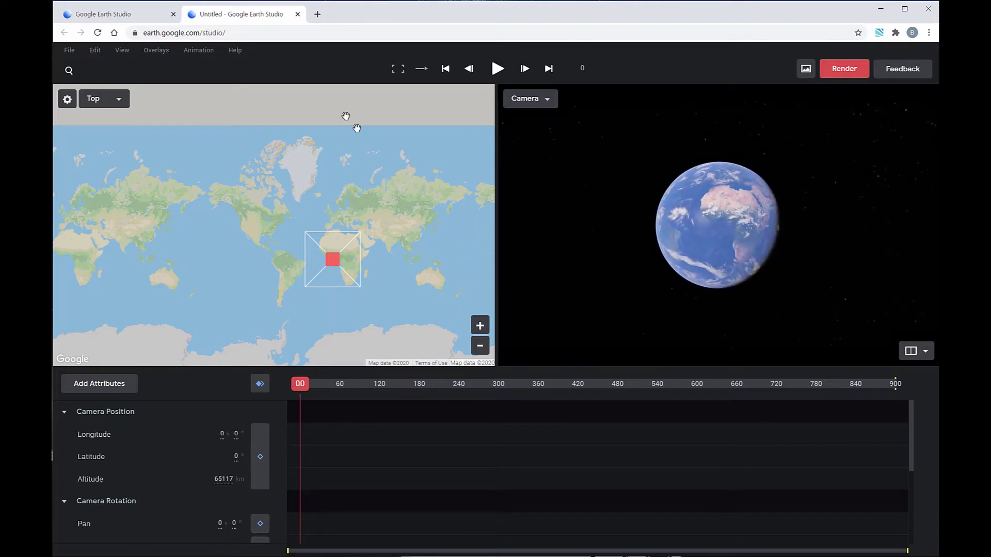
- Create a new Zoom-To quick start project with the location set to 'New York, NY, USA'
{"action": "left_click", "coordinate": [69, 51]}
{"action": "mouse_move", "coordinate": [78, 73]}
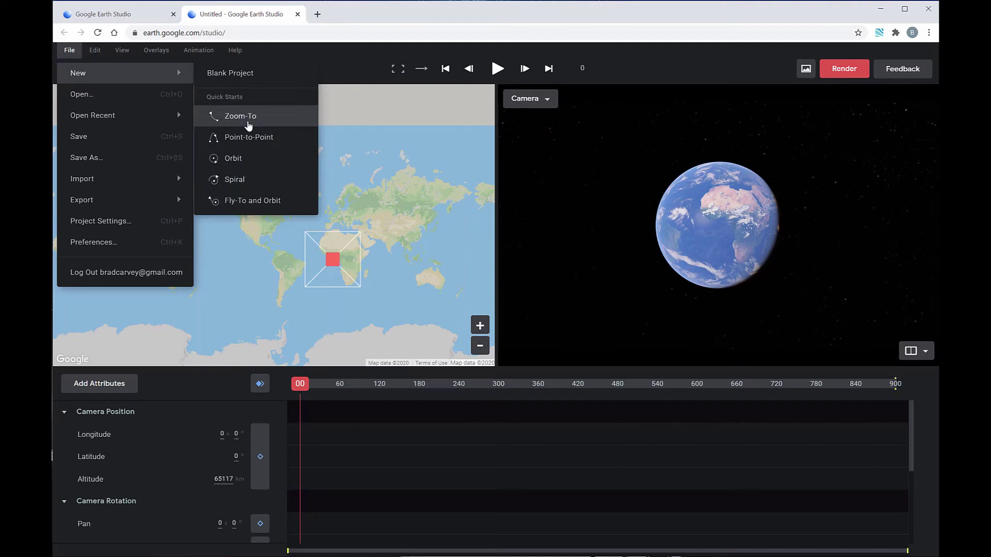
{"action": "left_click", "coordinate": [247, 117]}
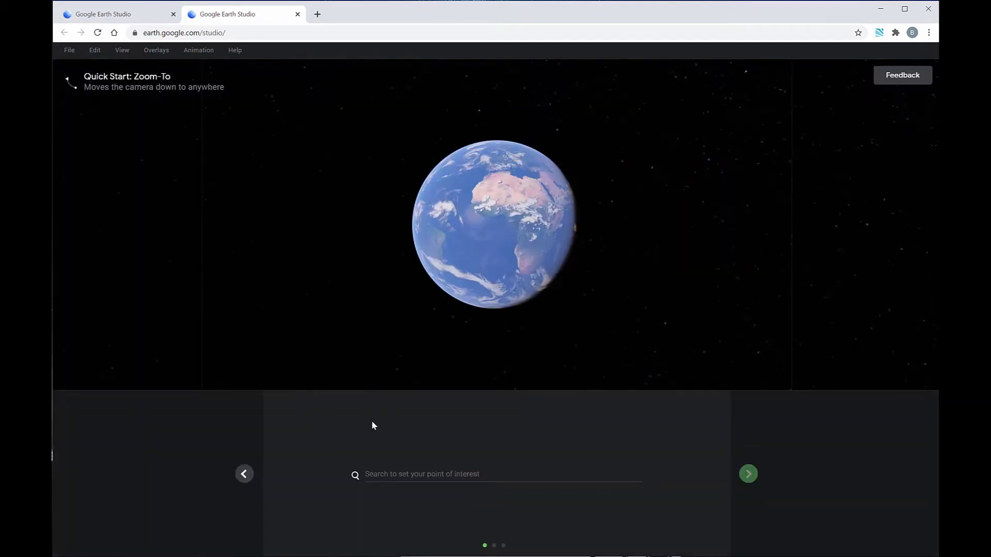
{"action": "left_click", "coordinate": [420, 472]}
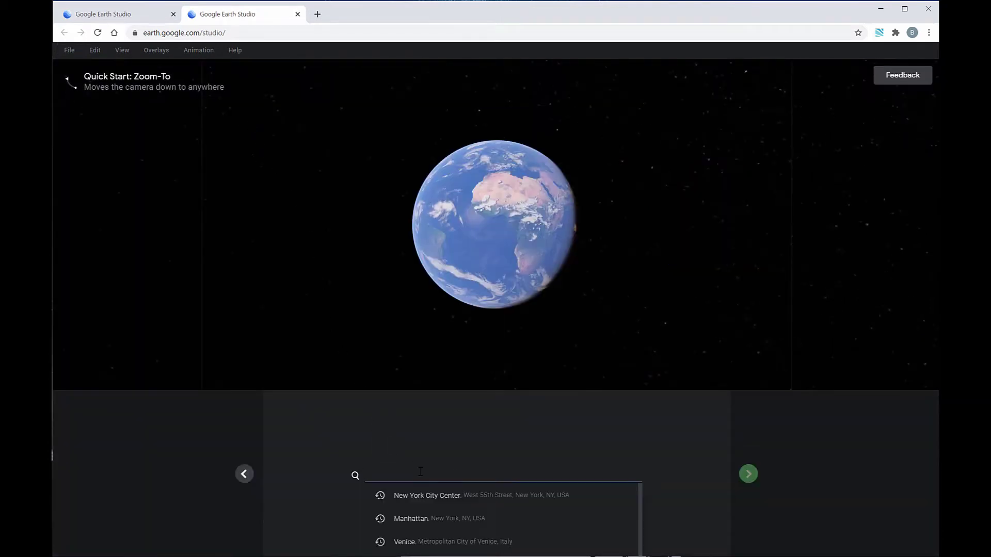
{"action": "type", "text": "ne"}
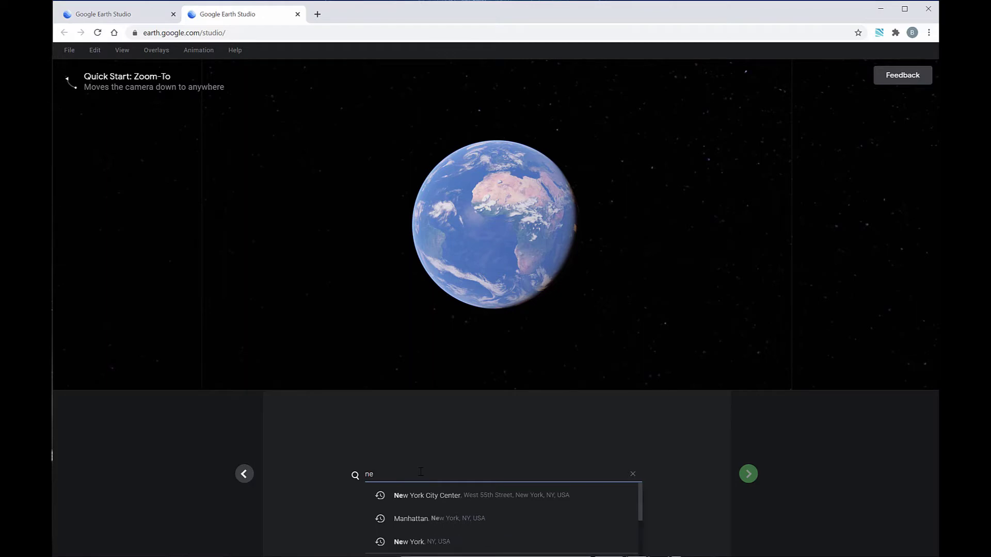
{"action": "type", "text": "w York, NY, USA"}
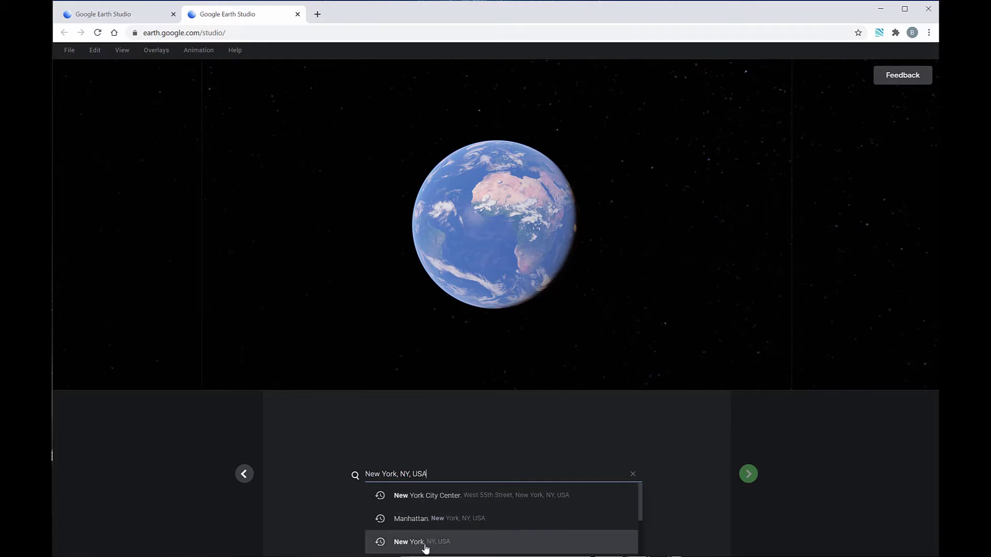
{"action": "left_click", "coordinate": [425, 543]}
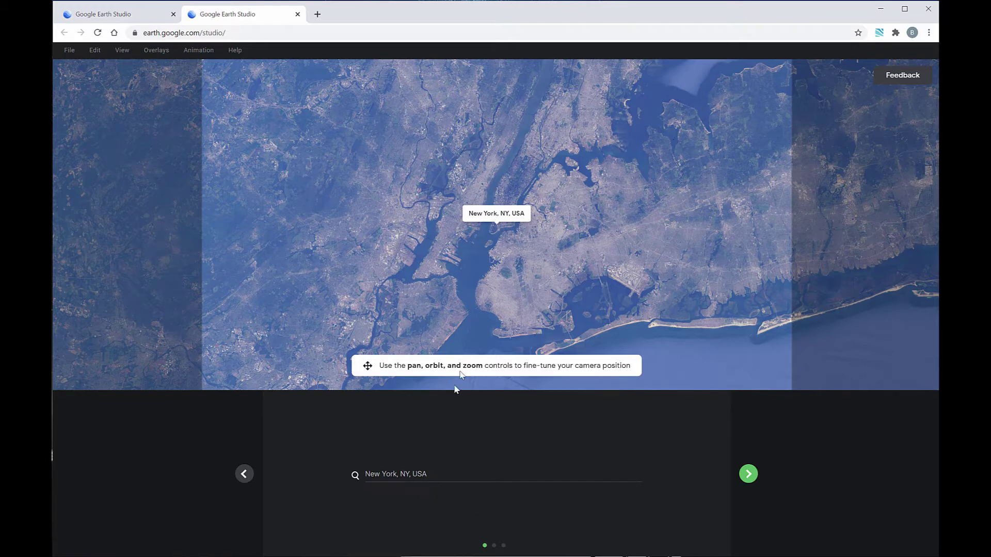
{"action": "scroll", "coordinate": [488, 283], "scroll_direction": "up", "scroll_amount": 2}
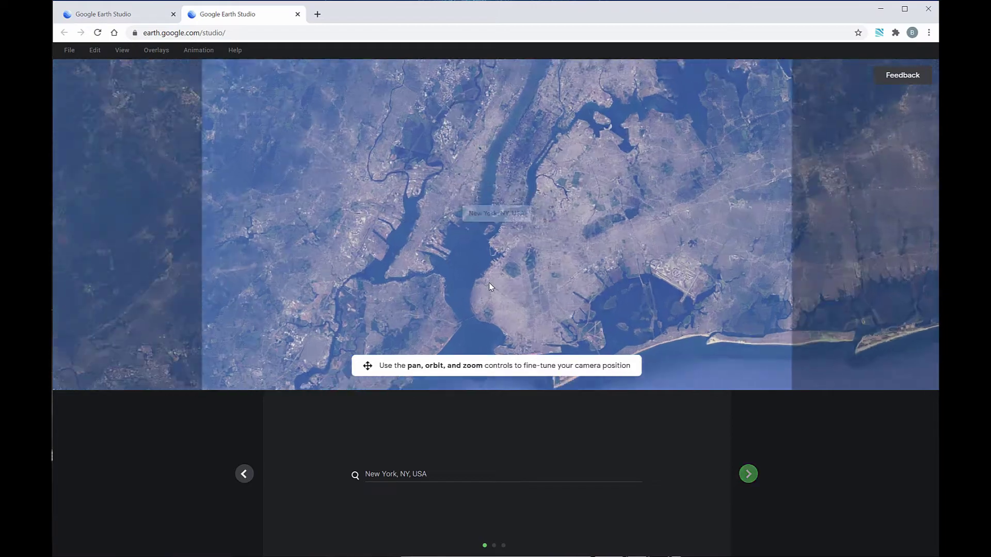
{"action": "scroll", "coordinate": [489, 283], "scroll_direction": "up", "scroll_amount": 2}
{"action": "scroll", "coordinate": [489, 282], "scroll_direction": "up", "scroll_amount": 2}
{"action": "scroll", "coordinate": [488, 282], "scroll_direction": "up", "scroll_amount": 2}
{"action": "scroll", "coordinate": [489, 283], "scroll_direction": "up", "scroll_amount": 2}
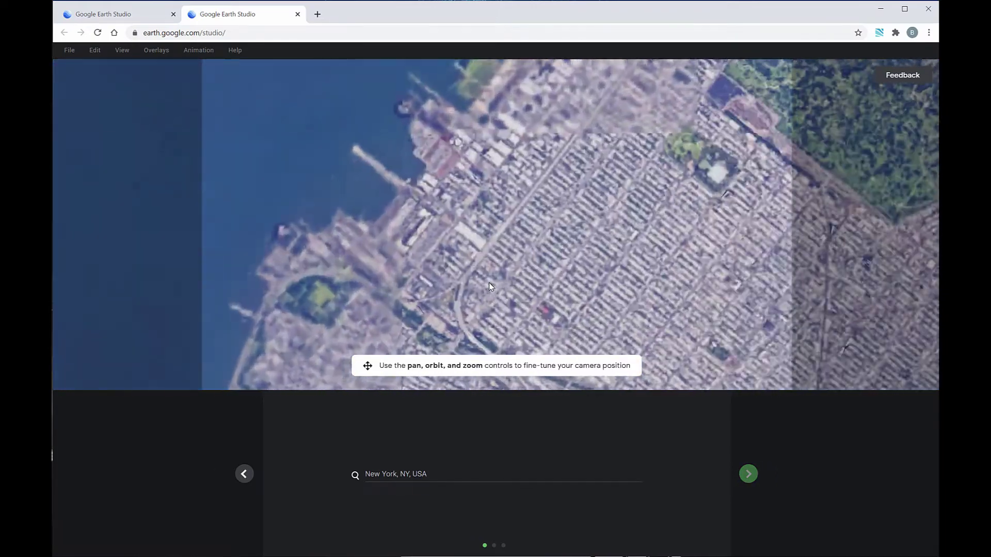
{"action": "scroll", "coordinate": [489, 283], "scroll_direction": "up", "scroll_amount": 2}
{"action": "scroll", "coordinate": [488, 282], "scroll_direction": "up", "scroll_amount": 2}
{"action": "scroll", "coordinate": [488, 283], "scroll_direction": "up", "scroll_amount": 2}
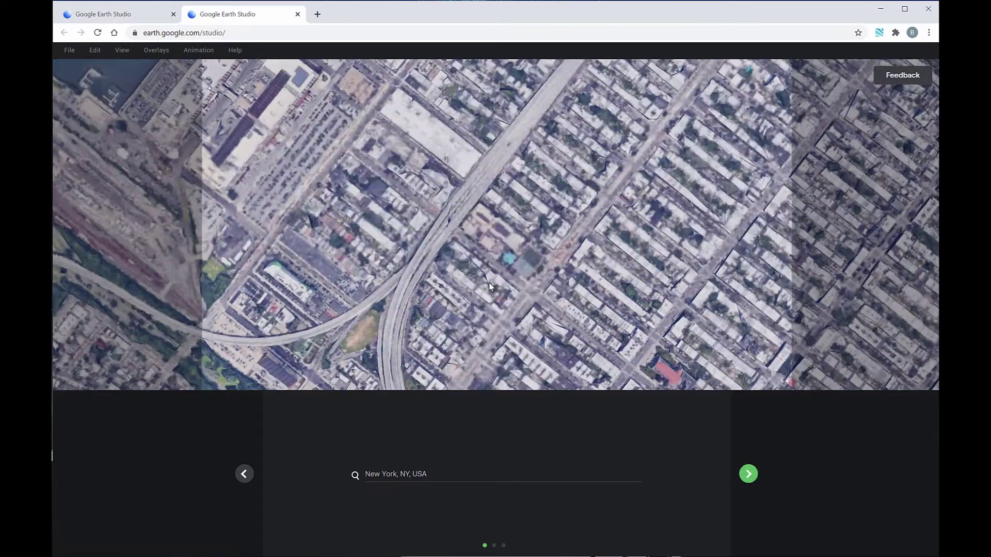
{"action": "scroll", "coordinate": [488, 283], "scroll_direction": "up", "scroll_amount": 2}
{"action": "scroll", "coordinate": [489, 283], "scroll_direction": "up", "scroll_amount": 2}
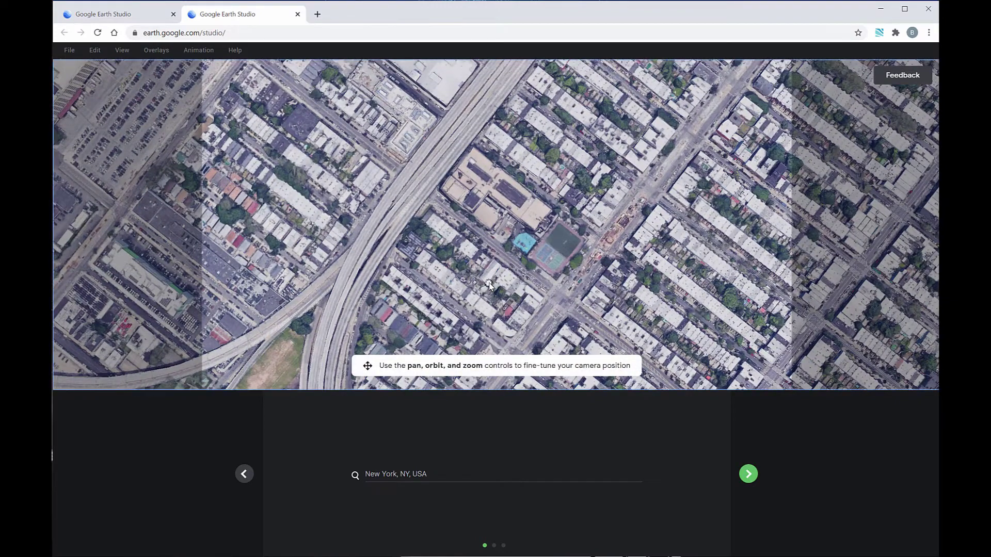
- Frame the view on the school and playground block at 343 60th St, Brooklyn
{"action": "left_click_drag", "start_coordinate": [489, 283], "coordinate": [494, 236]}
{"action": "scroll", "coordinate": [488, 277], "scroll_direction": "up", "scroll_amount": 1}
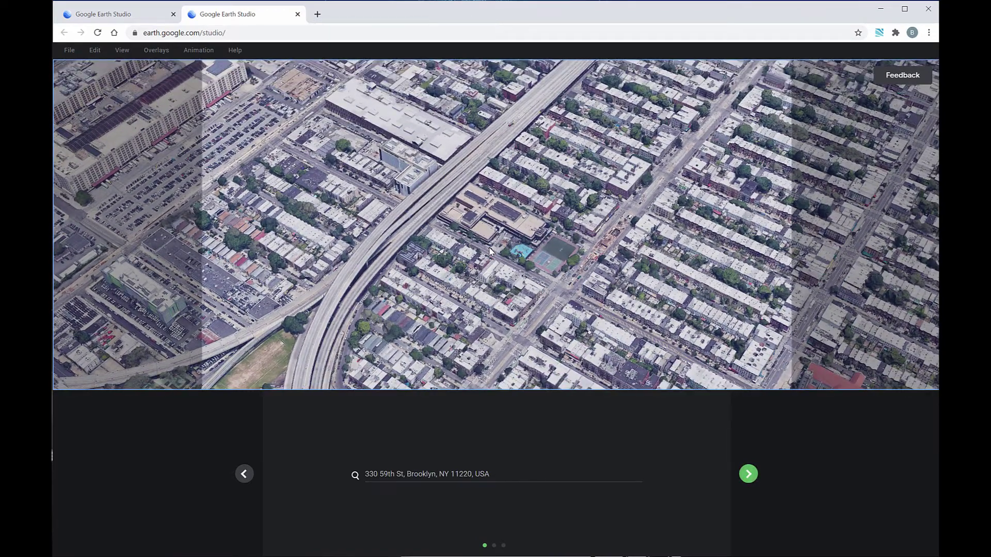
{"action": "scroll", "coordinate": [489, 251], "scroll_direction": "up", "scroll_amount": 5}
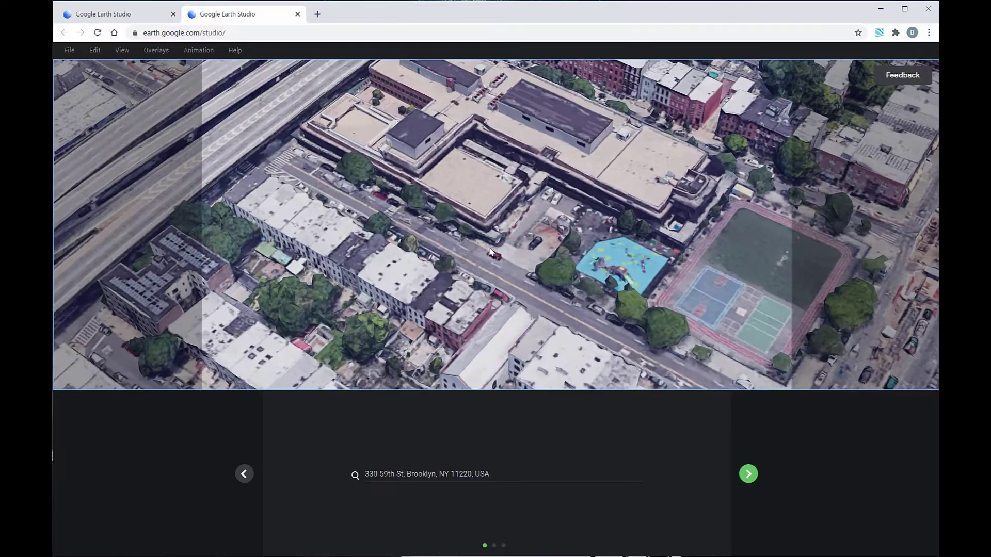
- Set starting altitude to 36,573 km and duration to 20.2 seconds, then create the animation
{"action": "left_click", "coordinate": [748, 475]}
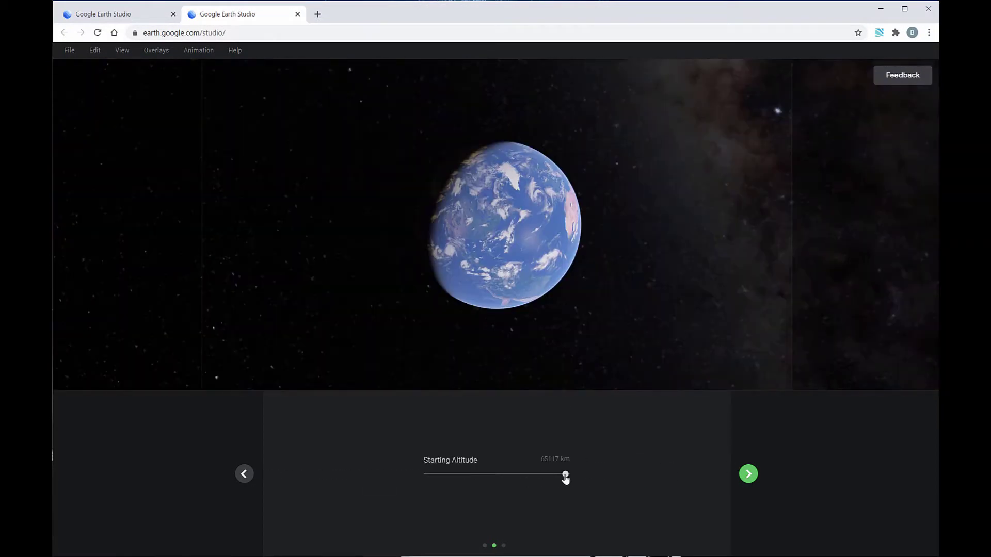
{"action": "mouse_move", "coordinate": [565, 475]}
{"action": "left_mouse_down"}
{"action": "mouse_move", "coordinate": [515, 475]}
{"action": "mouse_move", "coordinate": [506, 487]}
{"action": "left_mouse_up"}
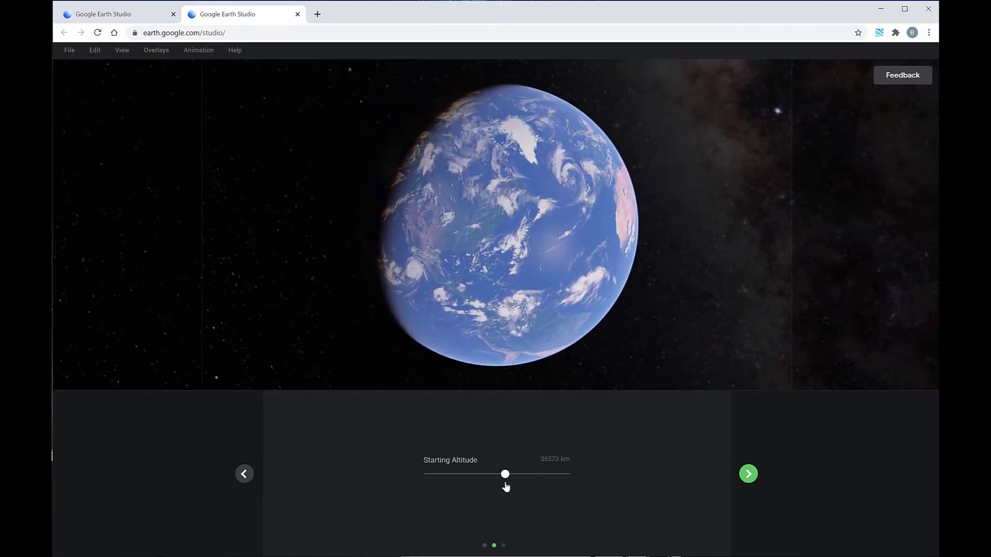
{"action": "left_click", "coordinate": [748, 474]}
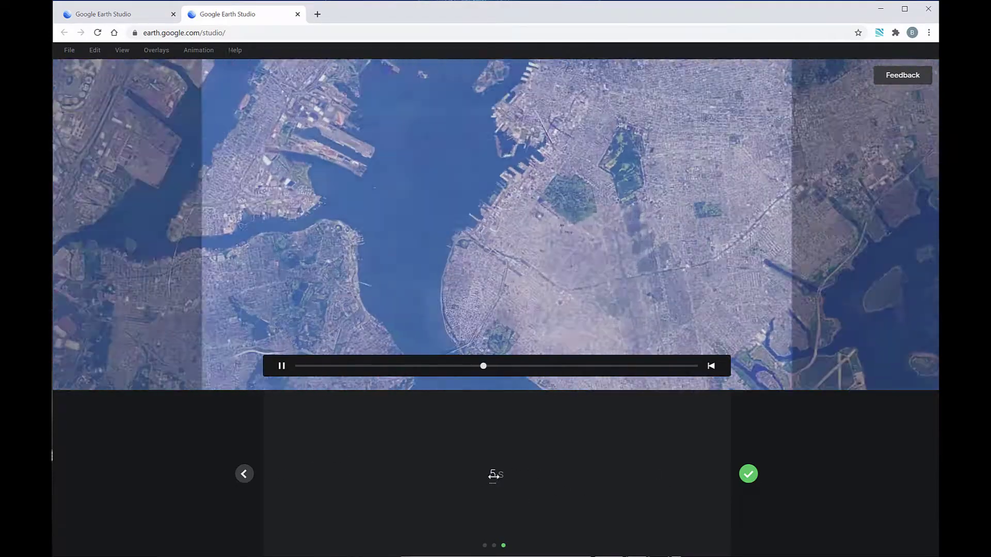
{"action": "left_click_drag", "start_coordinate": [490, 478], "coordinate": [571, 475]}
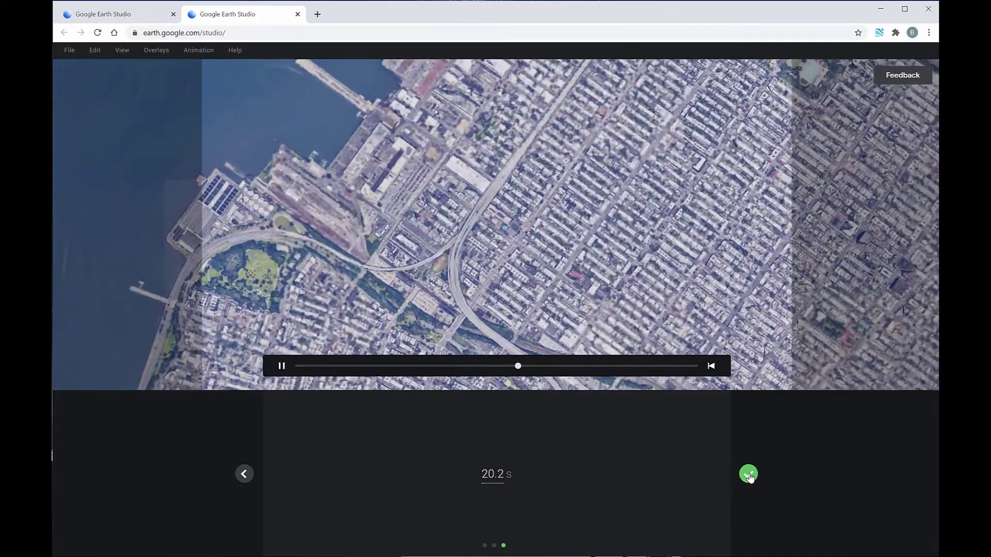
{"action": "left_click", "coordinate": [749, 477]}
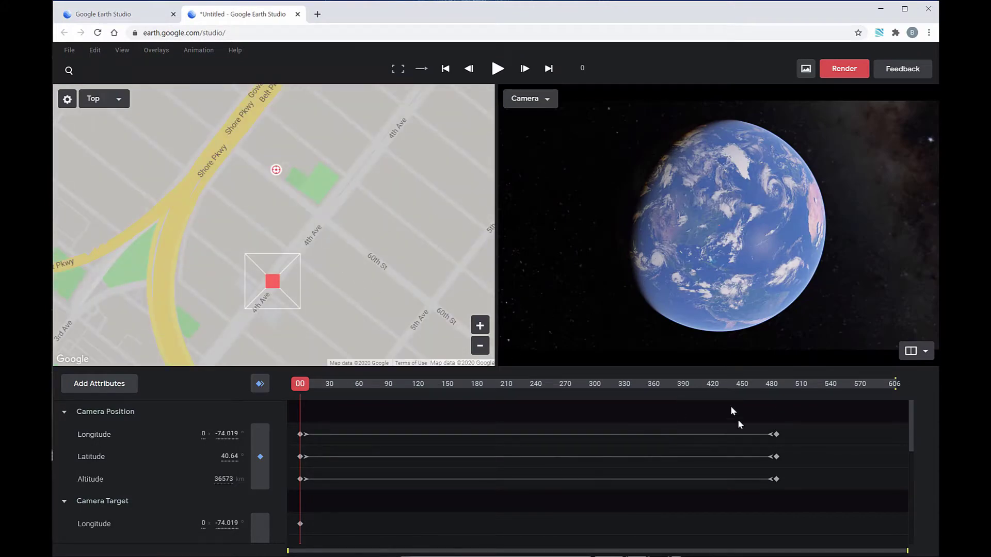
{"action": "scroll", "coordinate": [173, 449], "scroll_direction": "down", "scroll_amount": 2}
{"action": "scroll", "coordinate": [172, 454], "scroll_direction": "down", "scroll_amount": 2}
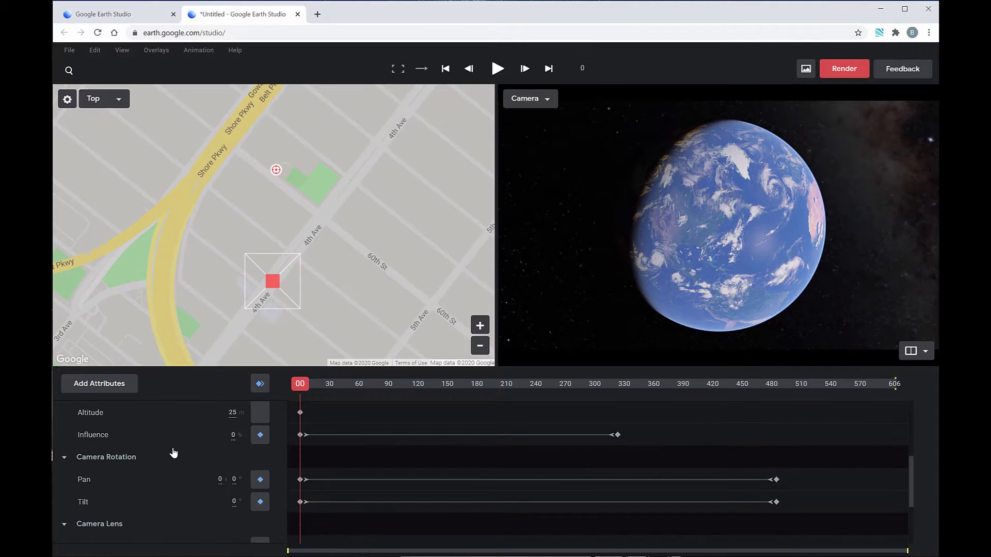
{"action": "scroll", "coordinate": [174, 453], "scroll_direction": "down", "scroll_amount": 3}
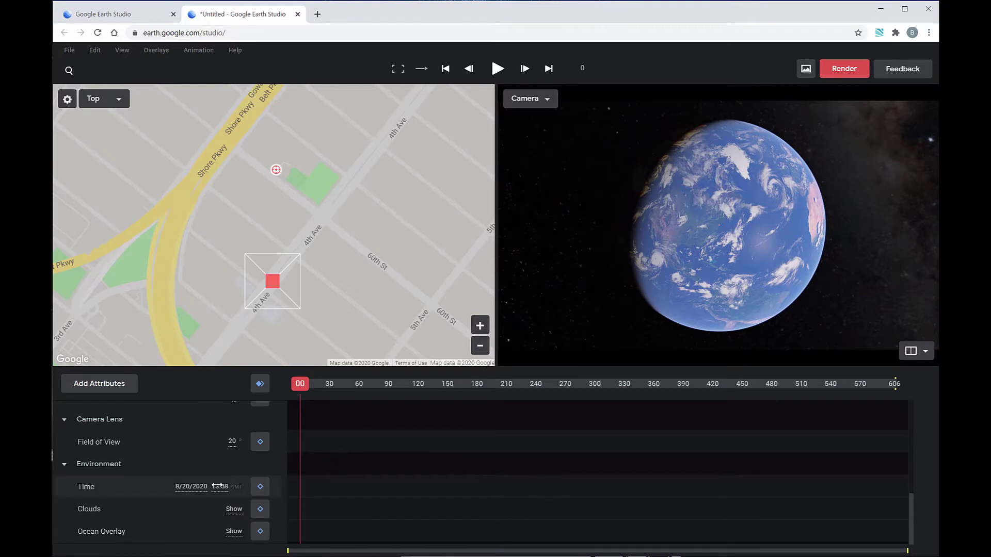
- Scrub the Environment time of day to 13:46 on 8/20/2020
{"action": "left_click_drag", "start_coordinate": [217, 486], "coordinate": [166, 495]}
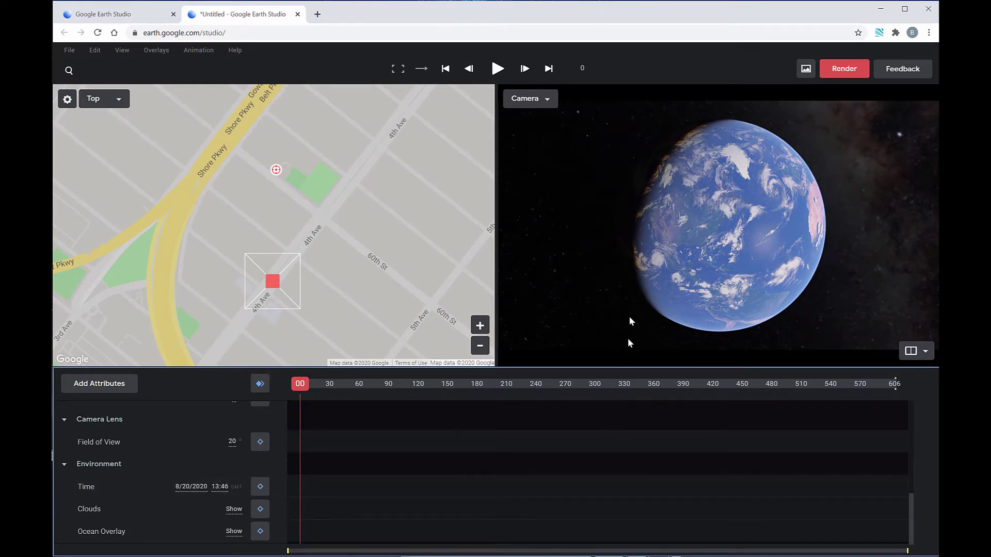
- Play the zoom animation and pause it once the camera reaches the Brooklyn street view
{"action": "left_click", "coordinate": [498, 70]}
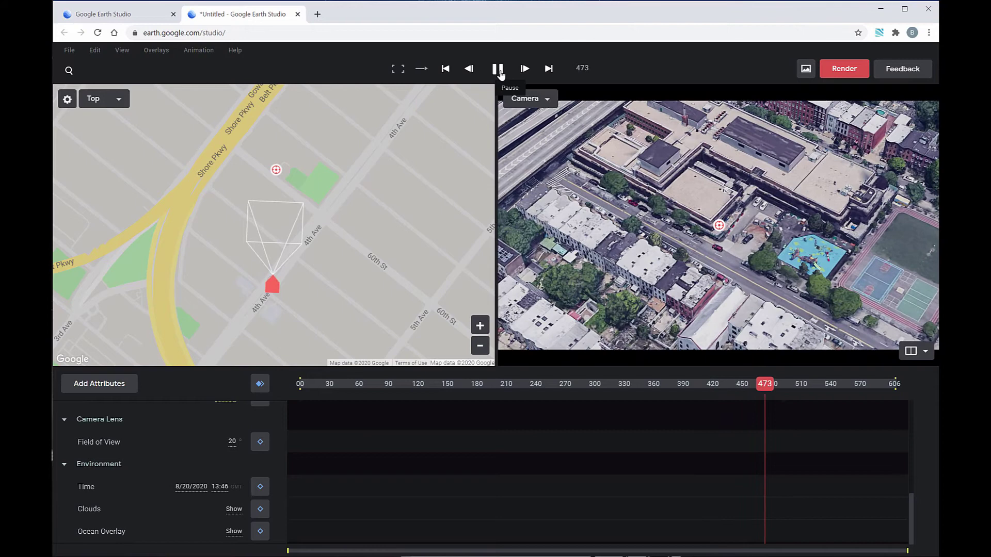
{"action": "left_click", "coordinate": [498, 69]}
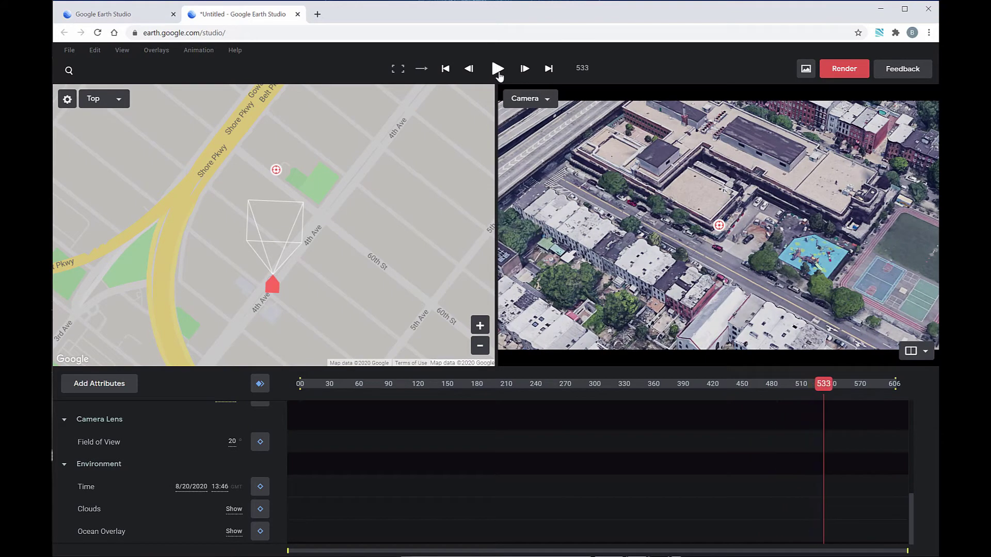
- Start rendering all 607 frames (0–606) at 1920x1080 as JPEGs
{"action": "left_click", "coordinate": [842, 71]}
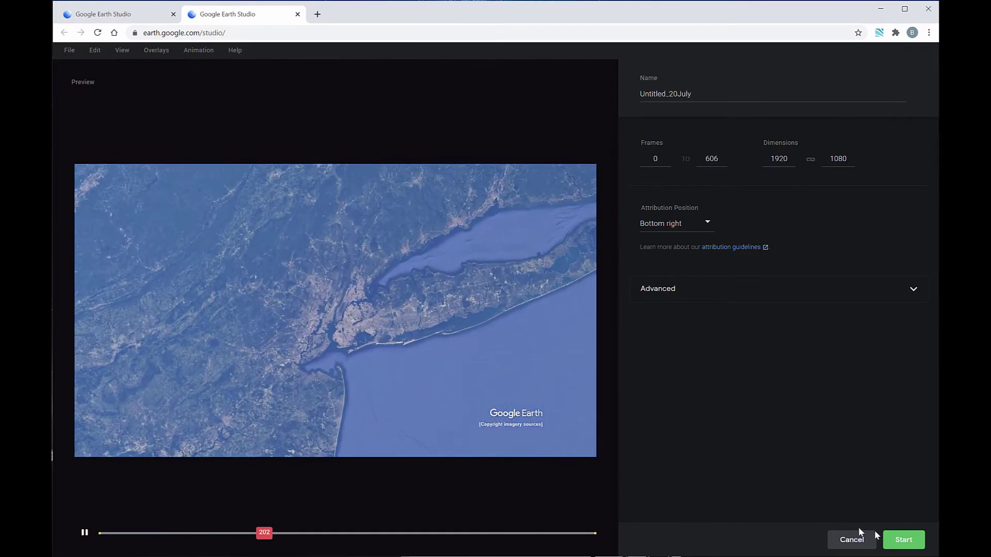
{"action": "left_click", "coordinate": [910, 543]}
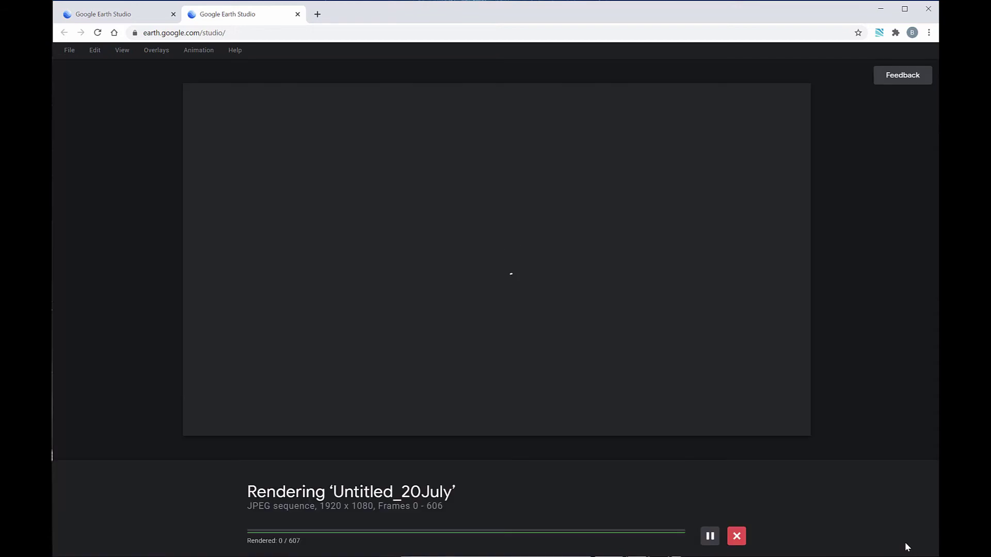